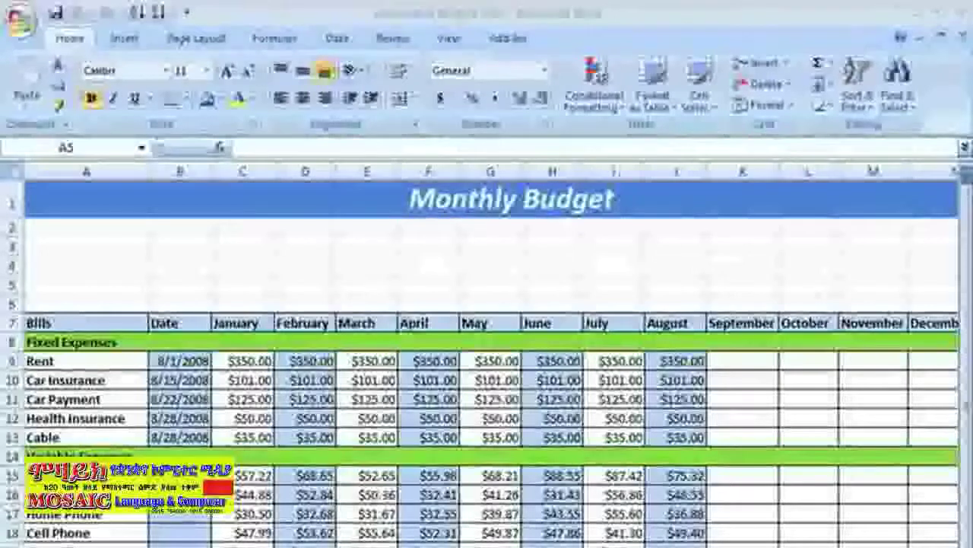
Step: Enter the income labels "Primary Job", "Part-time Job" and "Total Income" in cells A3 to A5
left_click(39, 244)
type("Primary Job")
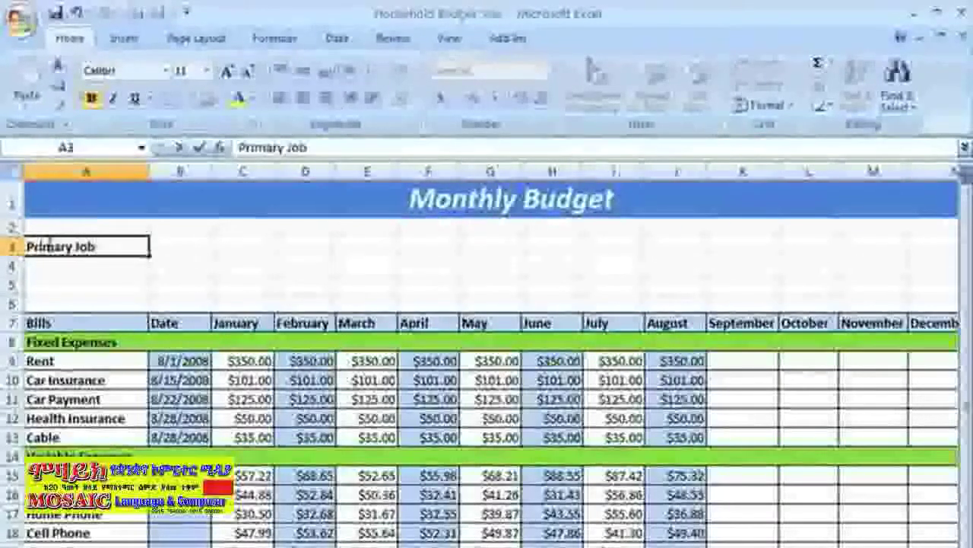
left_click(45, 267)
type("Pa")
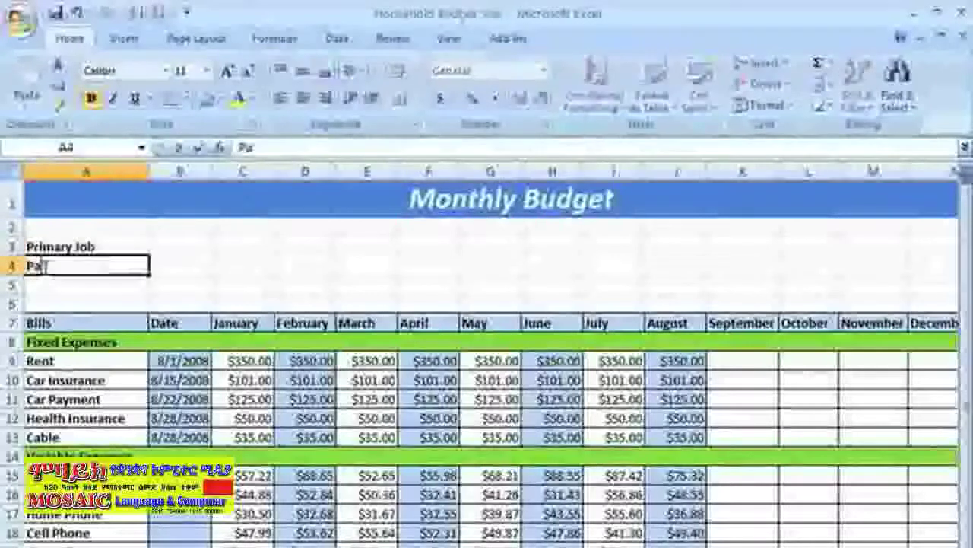
type("rt-time")
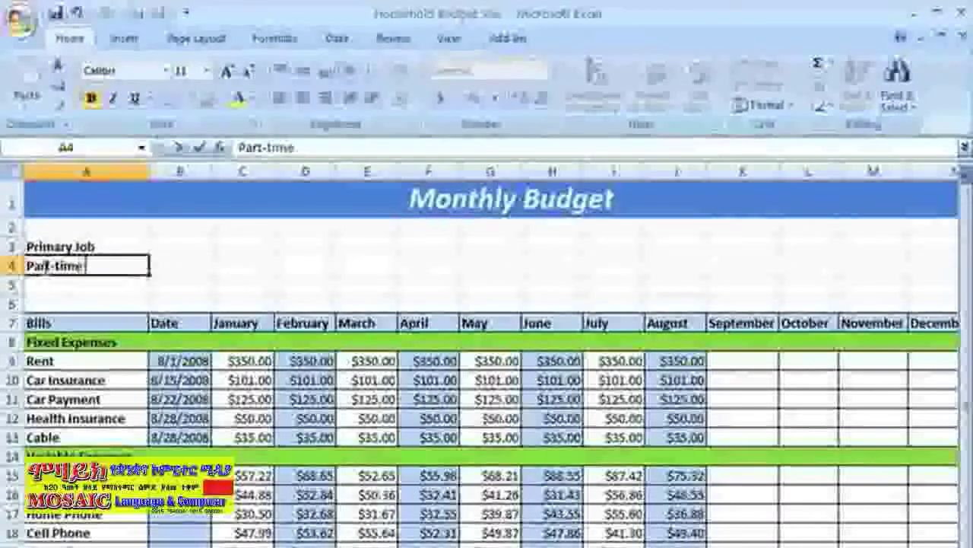
type(" Job")
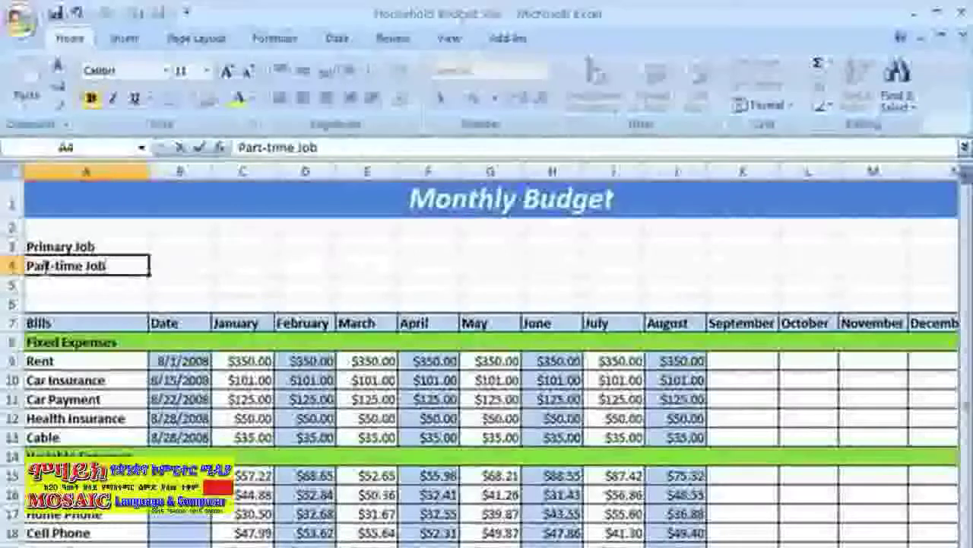
left_click(40, 284)
type("T")
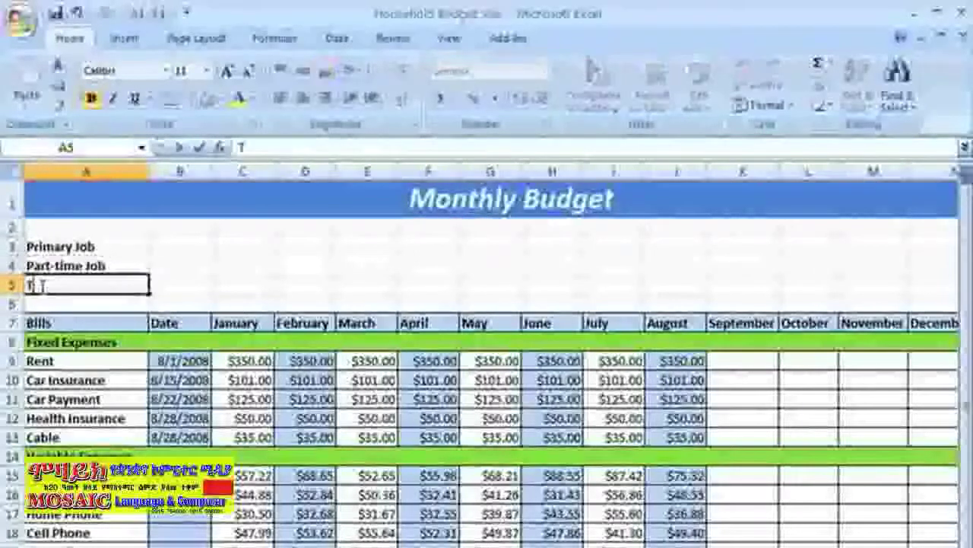
type("otal Income")
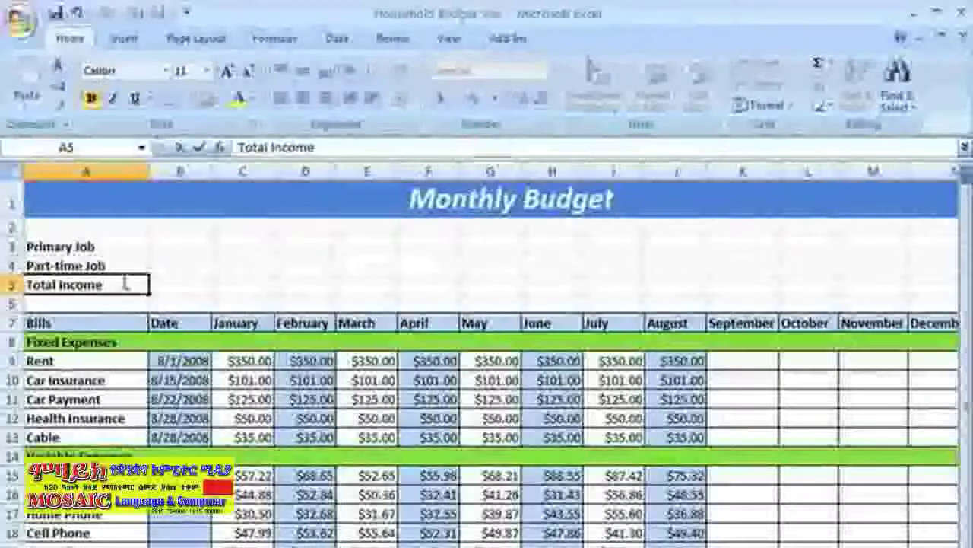
Step: Enter January's income amounts: 1500 for Primary Job in C3 and 200 for Part-time Job in C4
left_click(230, 246)
type("1500")
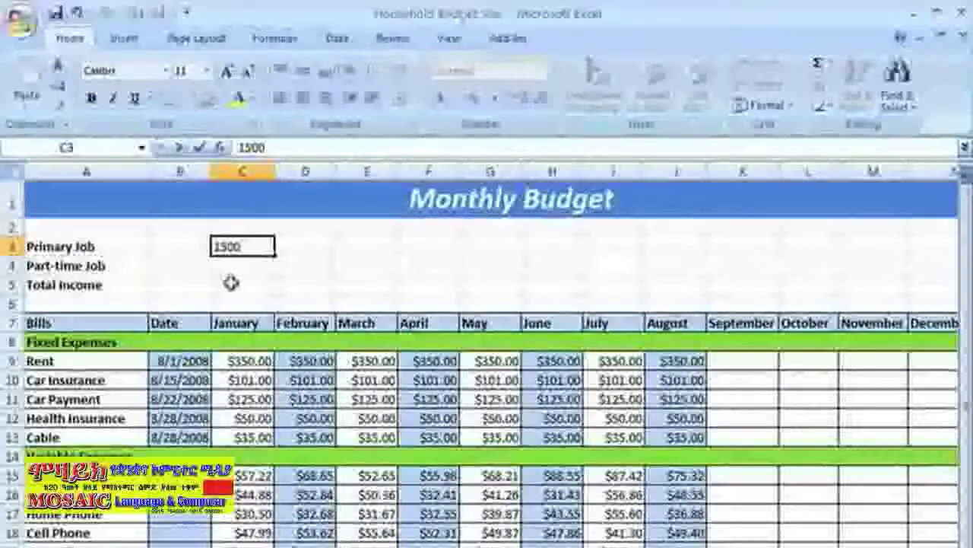
left_click(228, 264)
type("200")
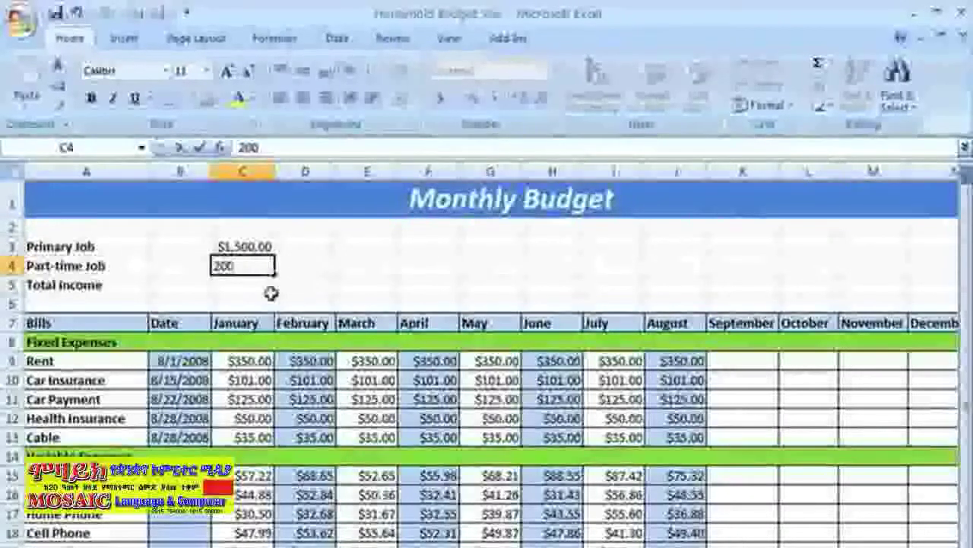
left_click(253, 285)
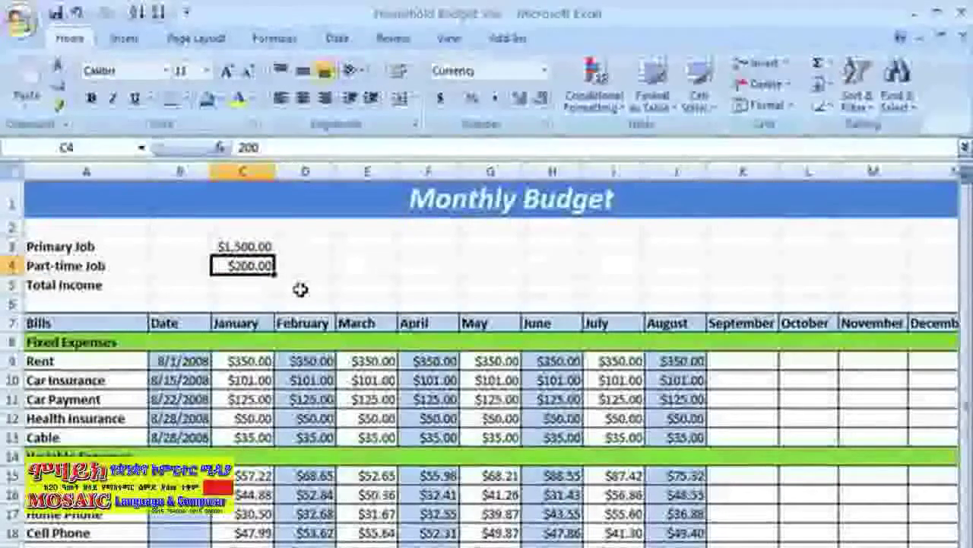
Step: Calculate January's Total Income in C5 with the constant-value formula =1500+200
left_click(246, 286)
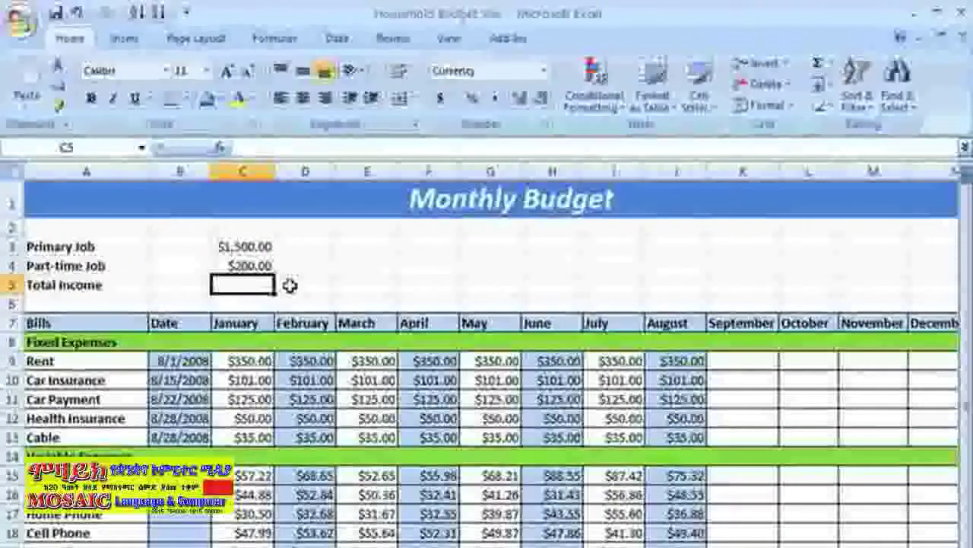
type("=")
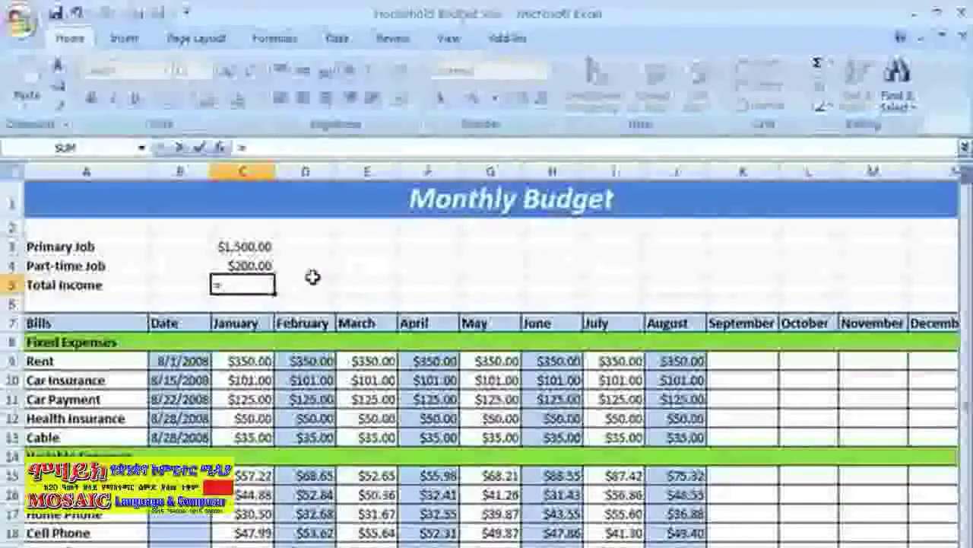
type("1500")
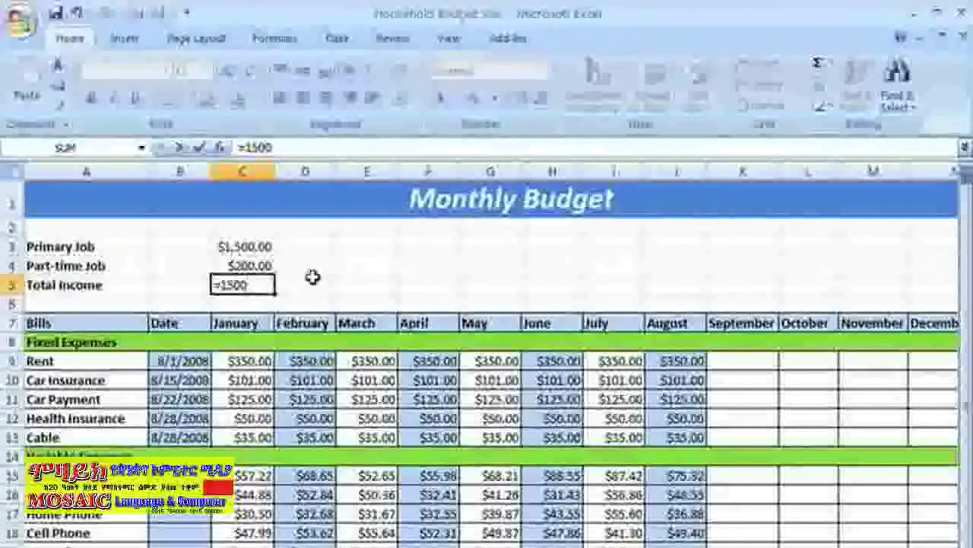
type("+")
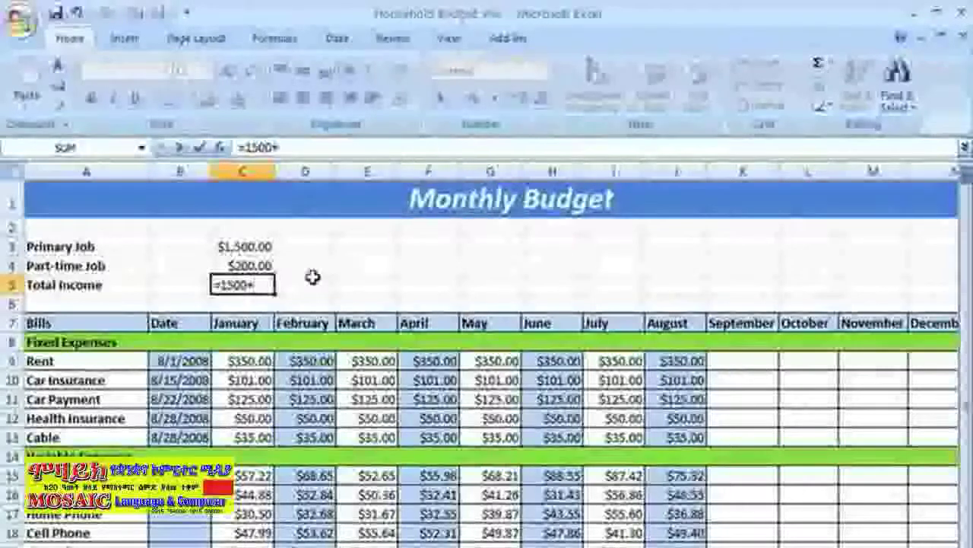
type("200")
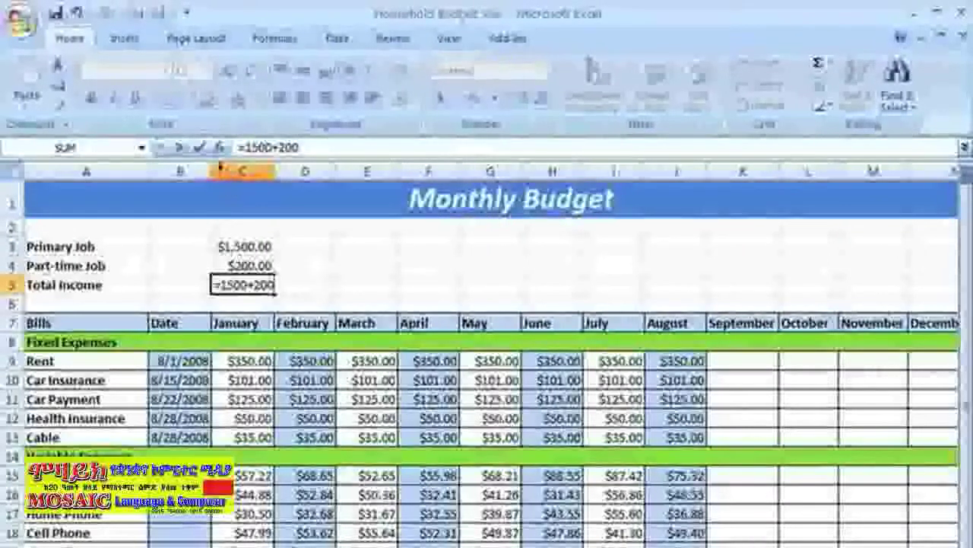
left_click(199, 148)
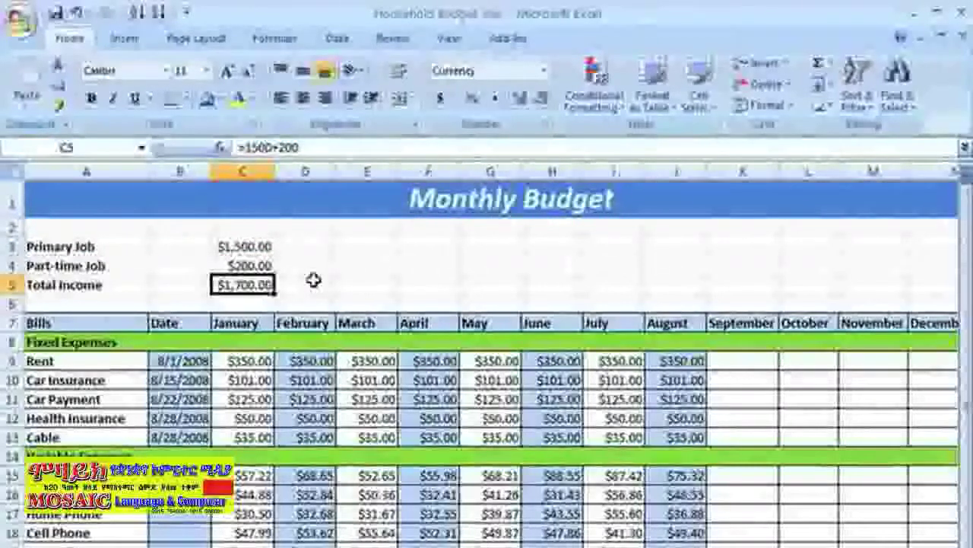
Step: Enter the cell-reference formula =C3+C4 in D5, beside January's Total Income
left_click(315, 283)
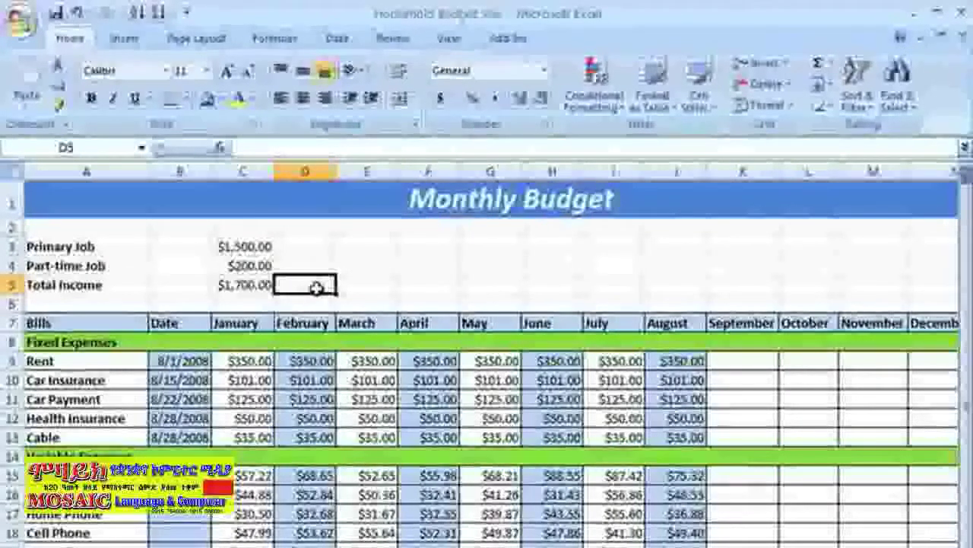
type("=")
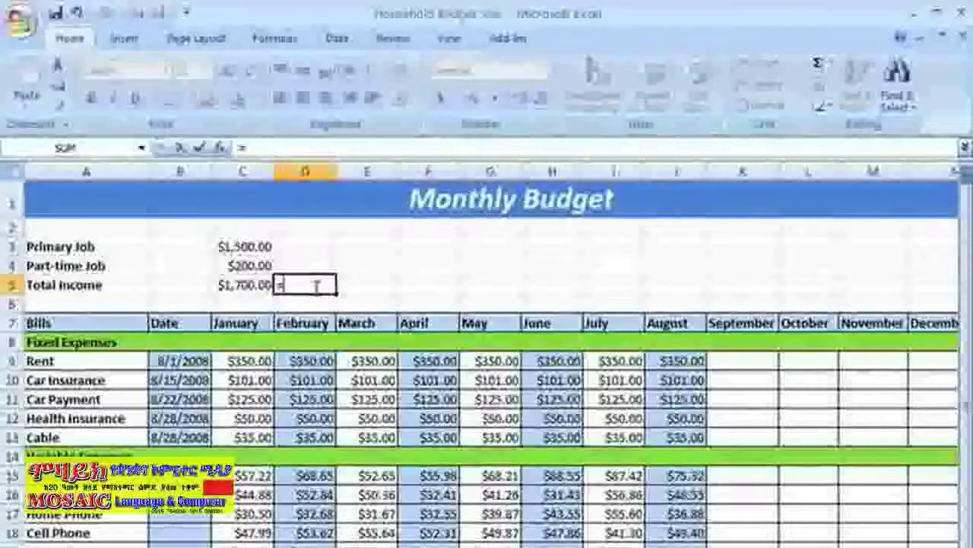
type("c")
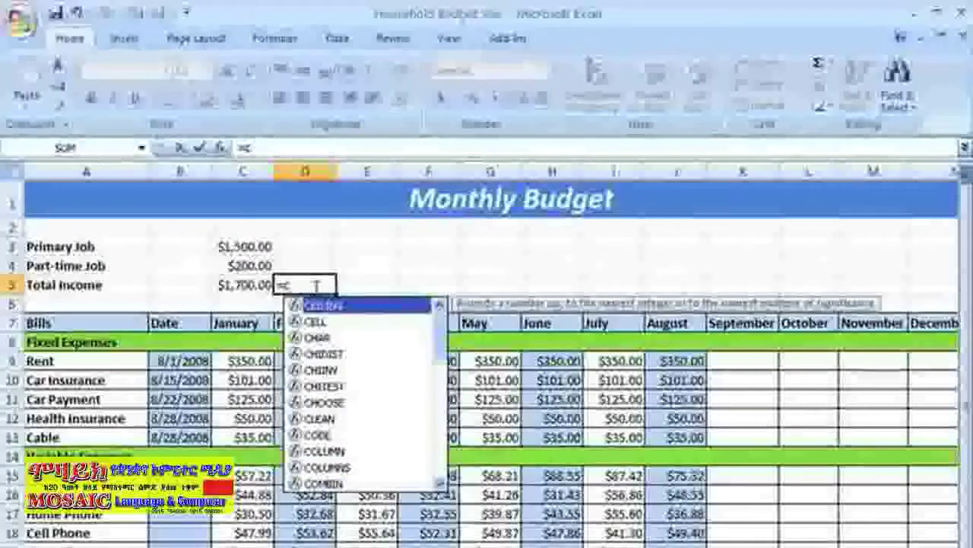
type("3")
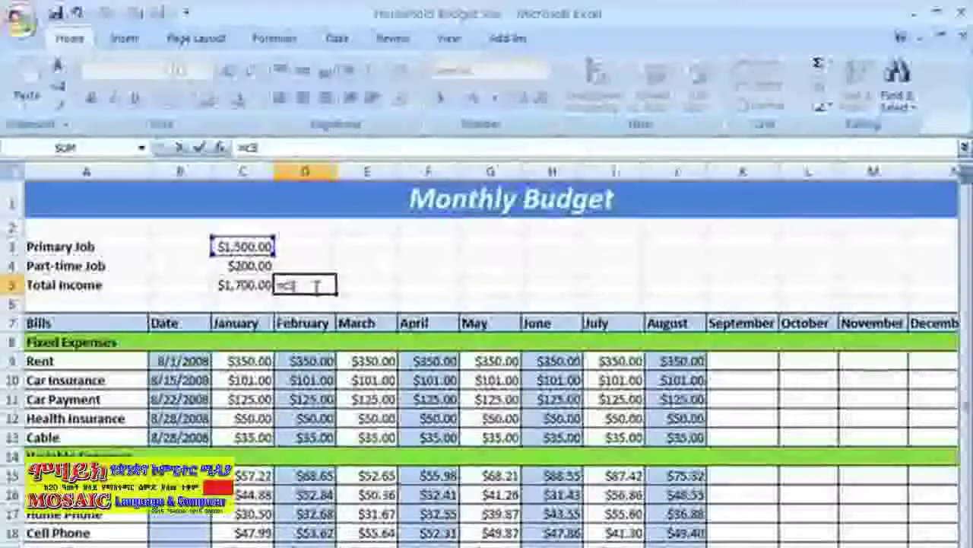
type("+")
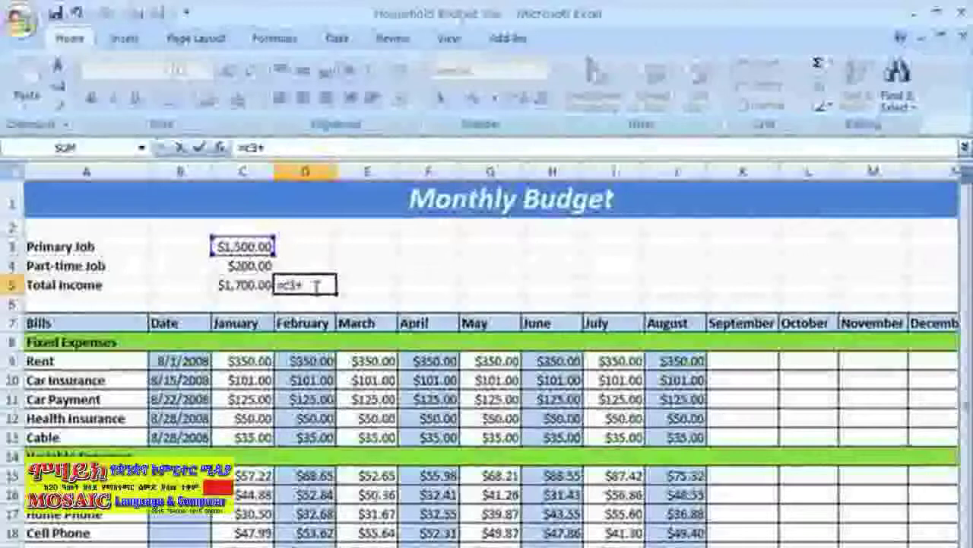
type("c4")
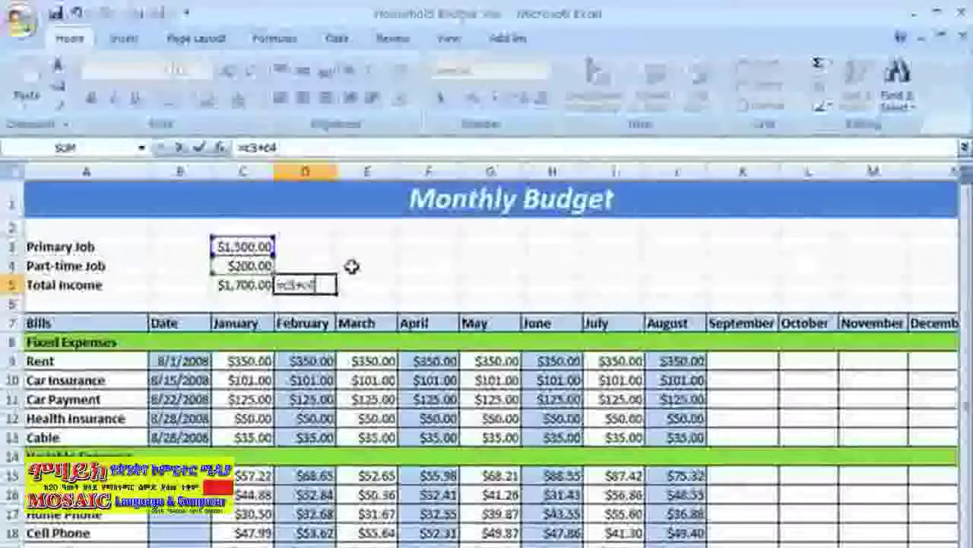
left_click(202, 148)
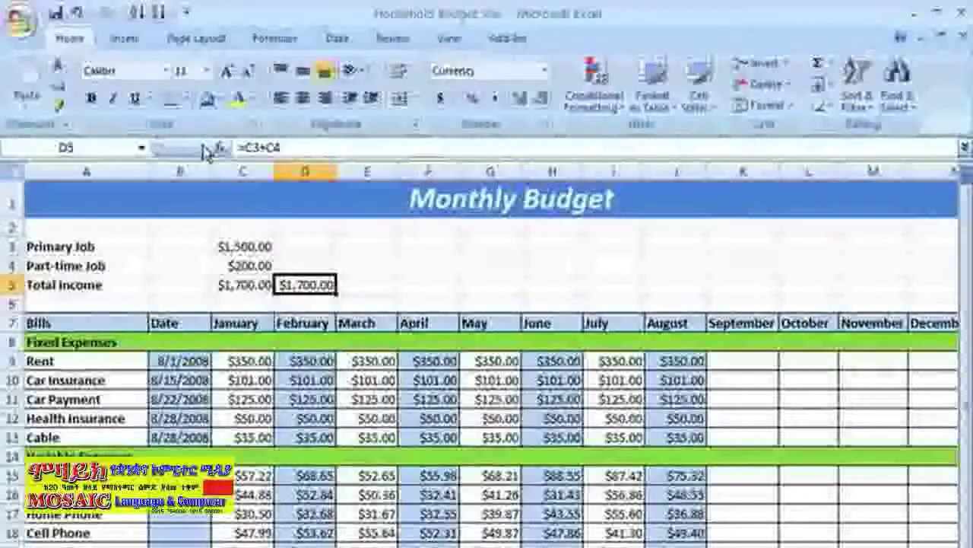
Step: Change January's Primary Job amount in C3 to 1799
left_click(246, 246)
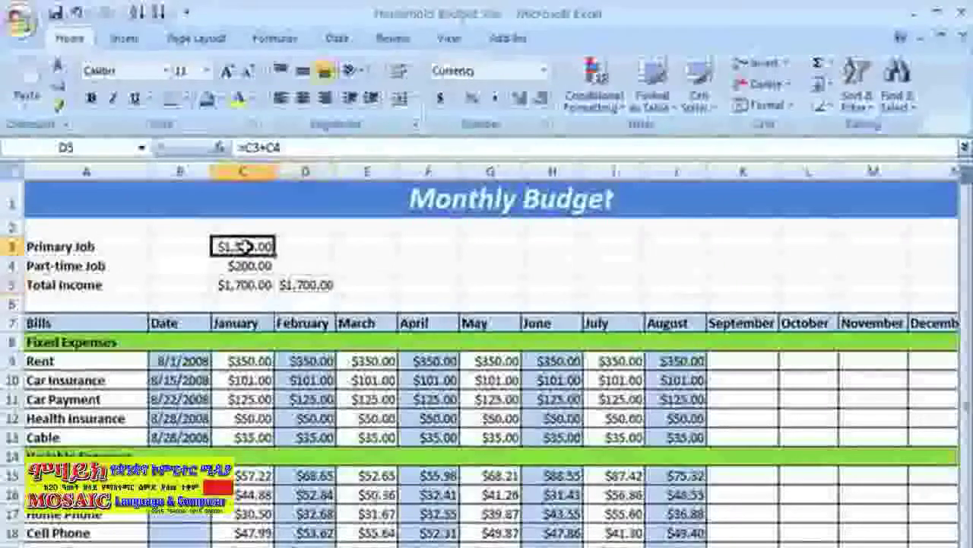
type("1799")
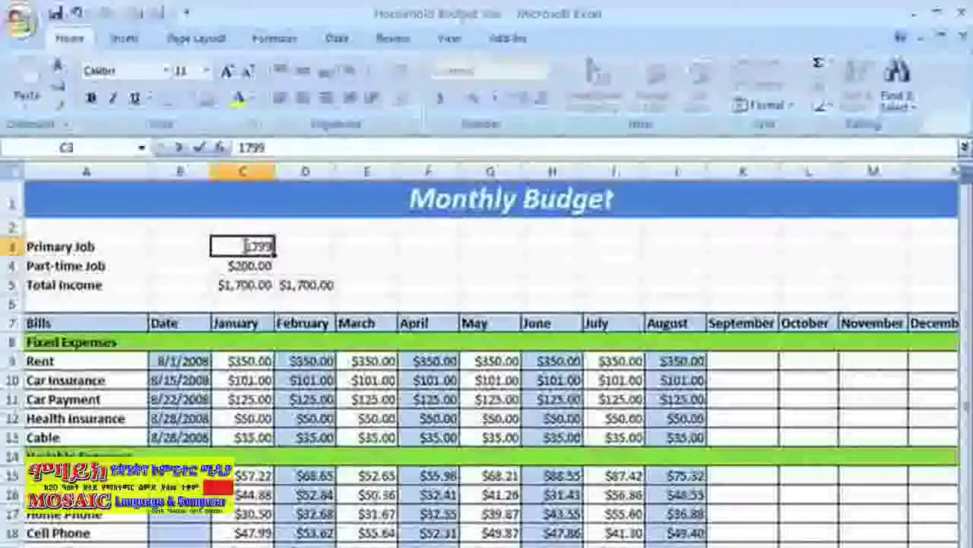
left_click(294, 245)
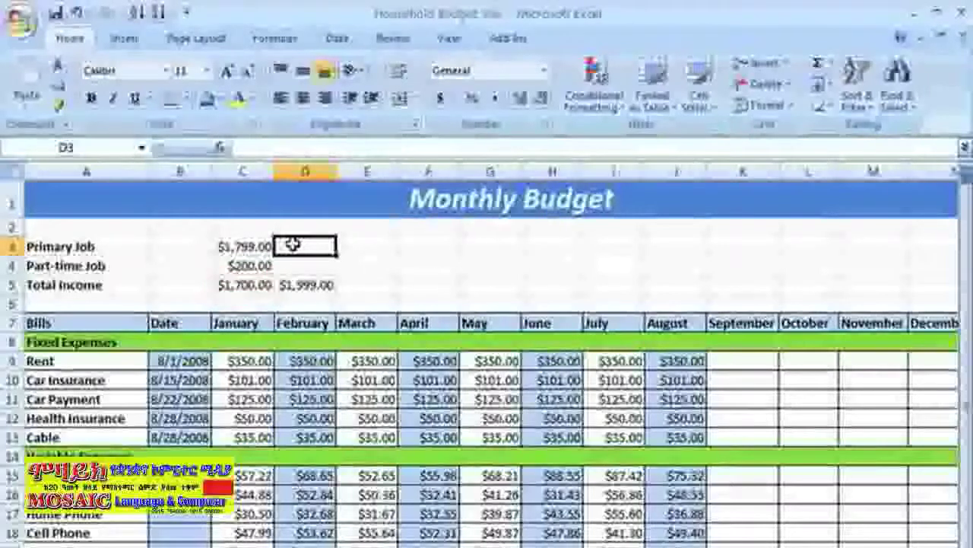
Step: Edit the Total Income formula in C5 to =1799+200, then select D5 to check its formula
left_click(256, 288)
left_click_drag(273, 148, 253, 148)
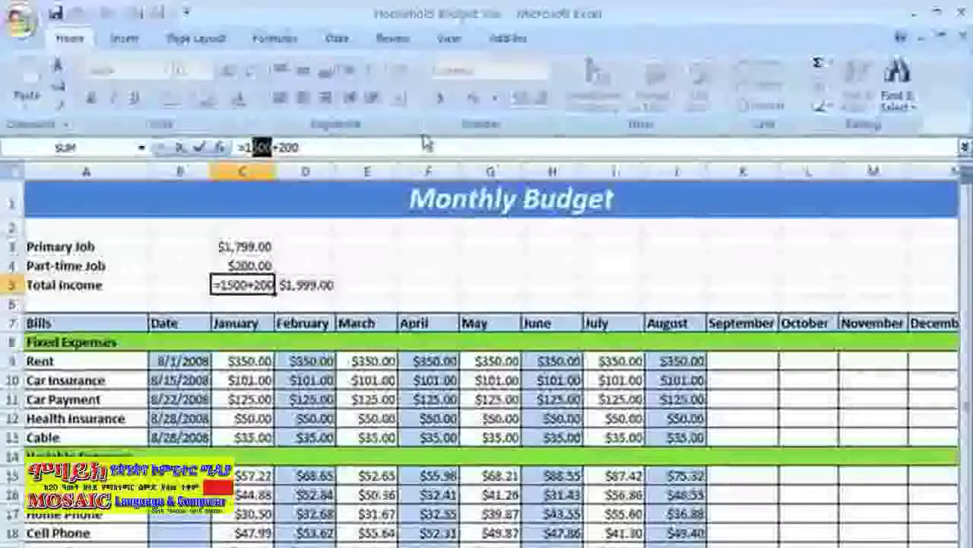
type("799")
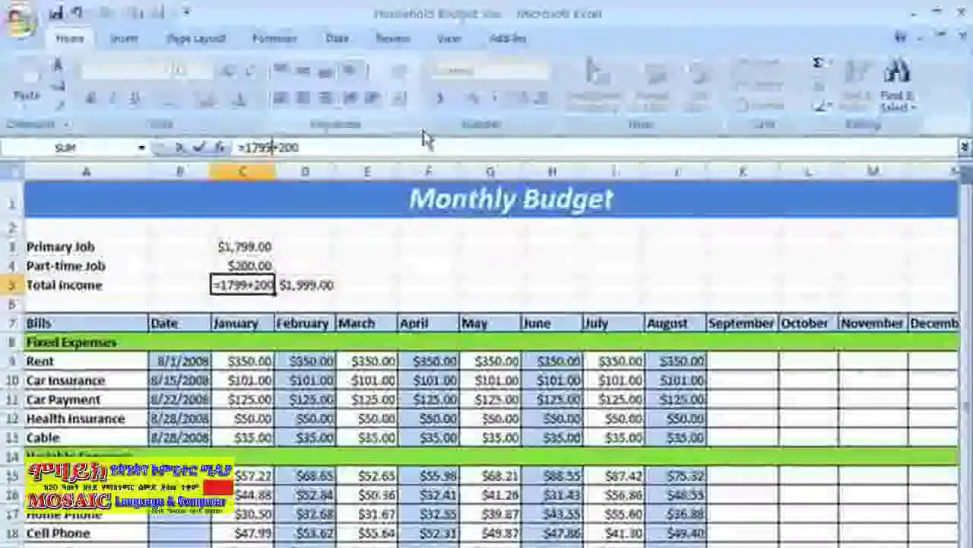
key("Return")
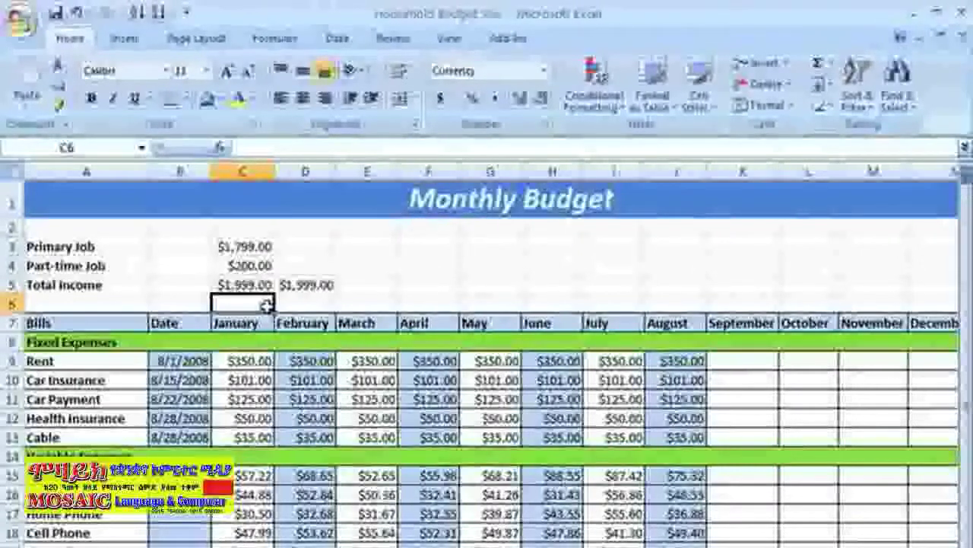
left_click(313, 285)
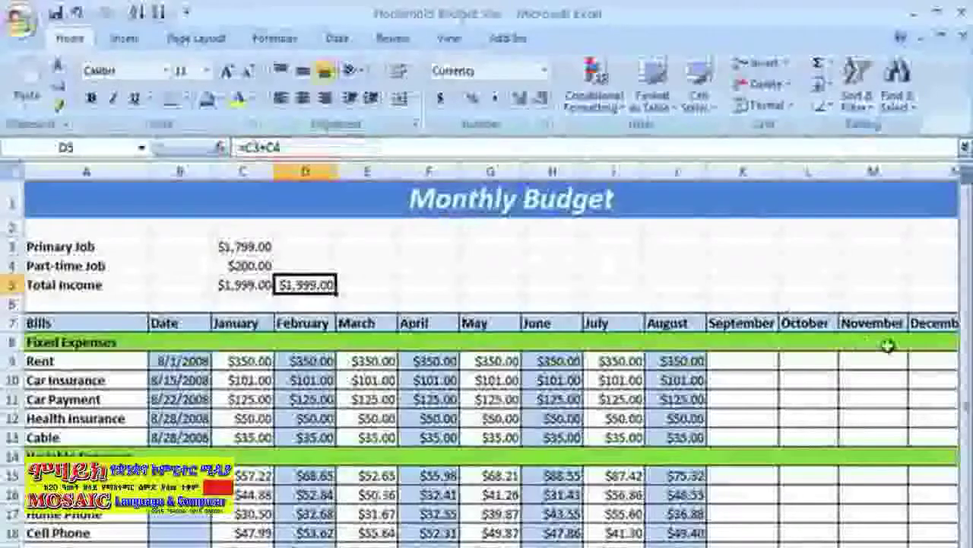
Step: Enter the total of January's bills as a number in C29, directly below the last Credit row
left_click_drag(966, 365, 966, 395)
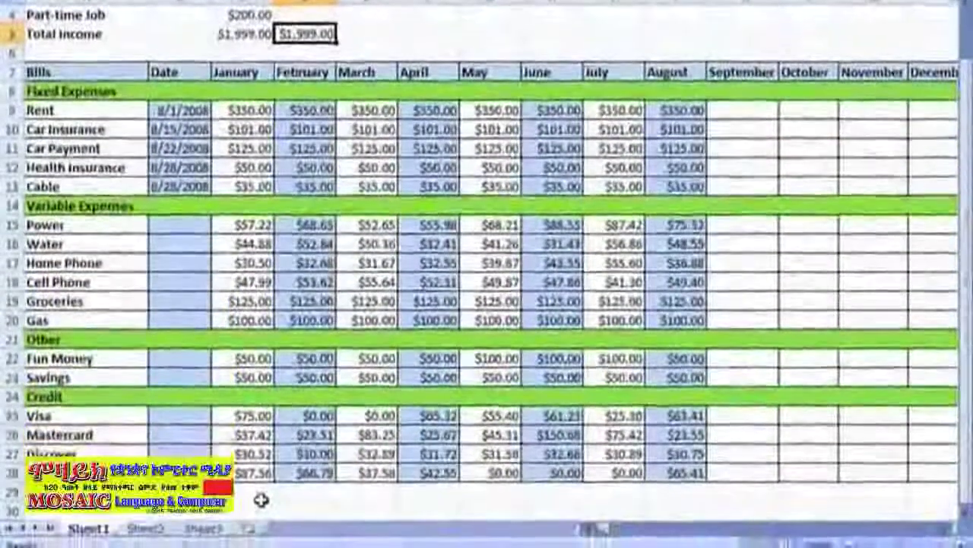
left_click(261, 492)
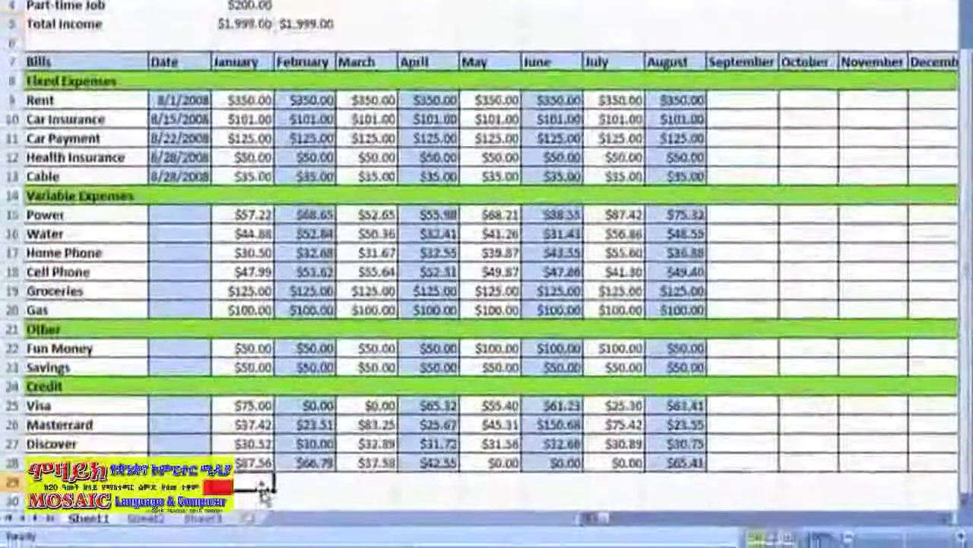
type("=")
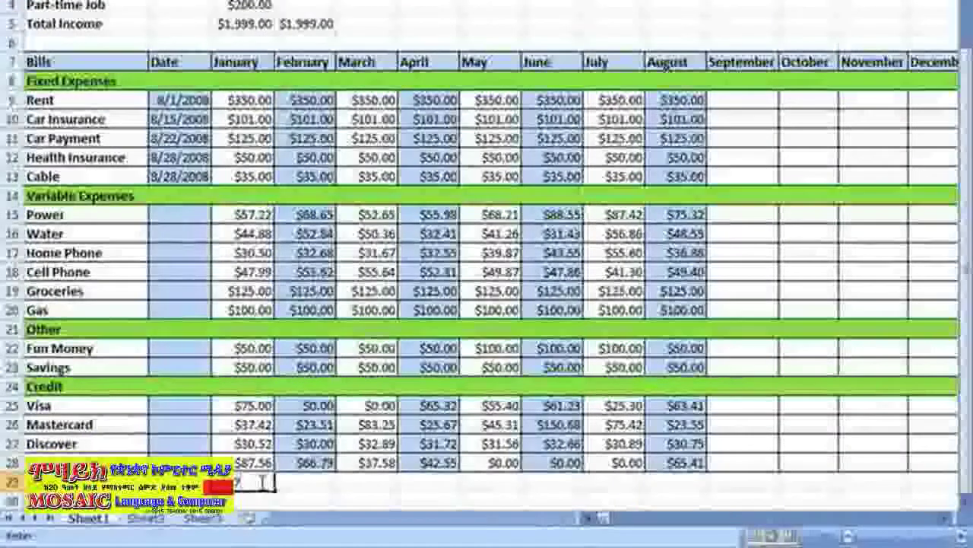
type(".09")
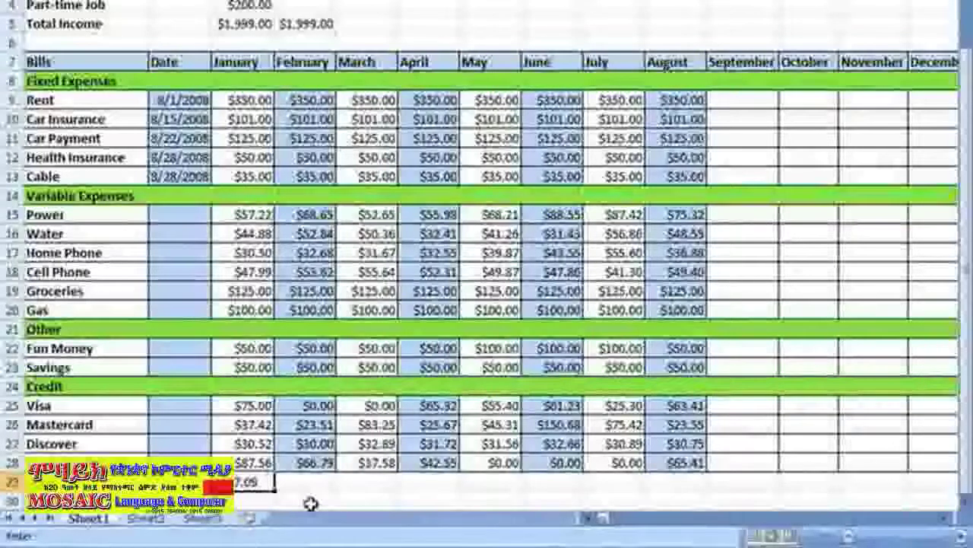
key("Return")
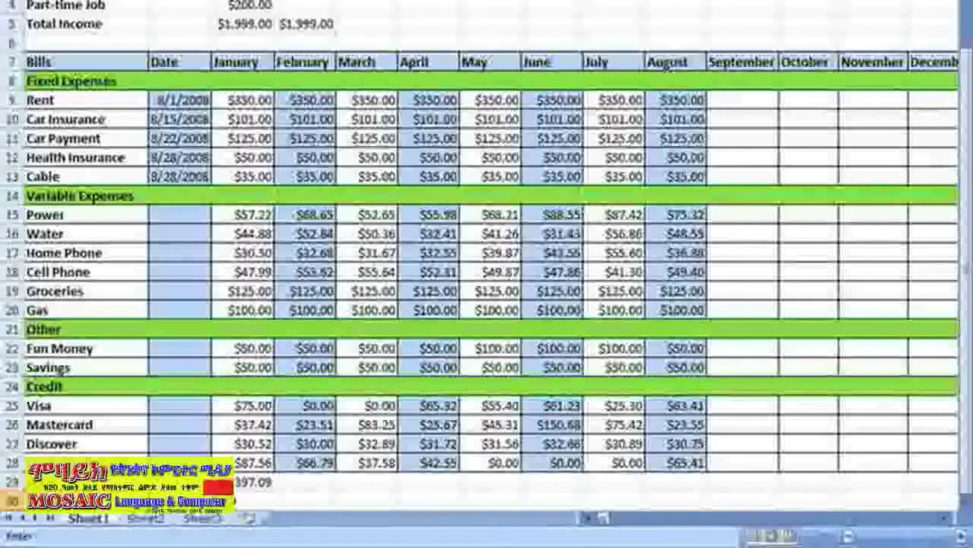
key("Return")
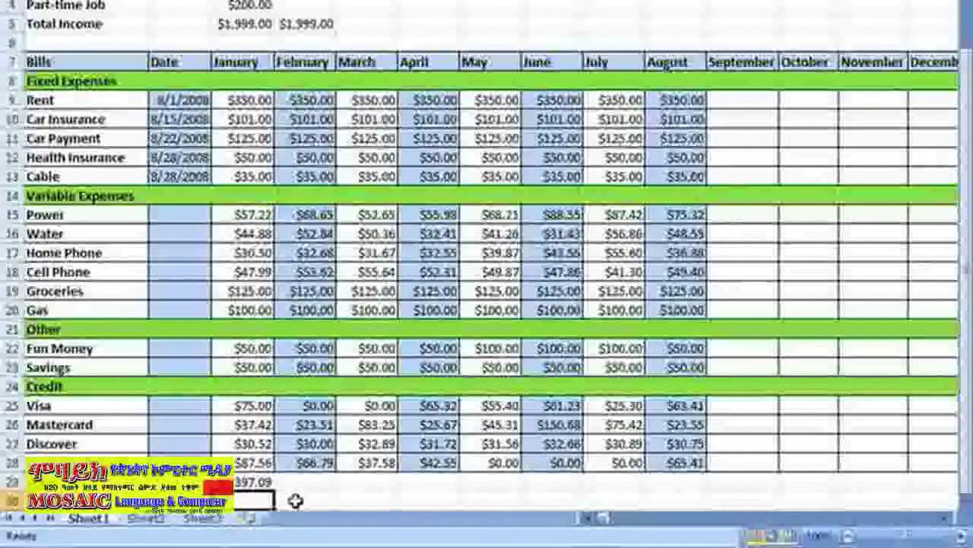
Step: Enter the formula =C5-C29 in C30 to subtract January's bills total from January's Total Income
type("=")
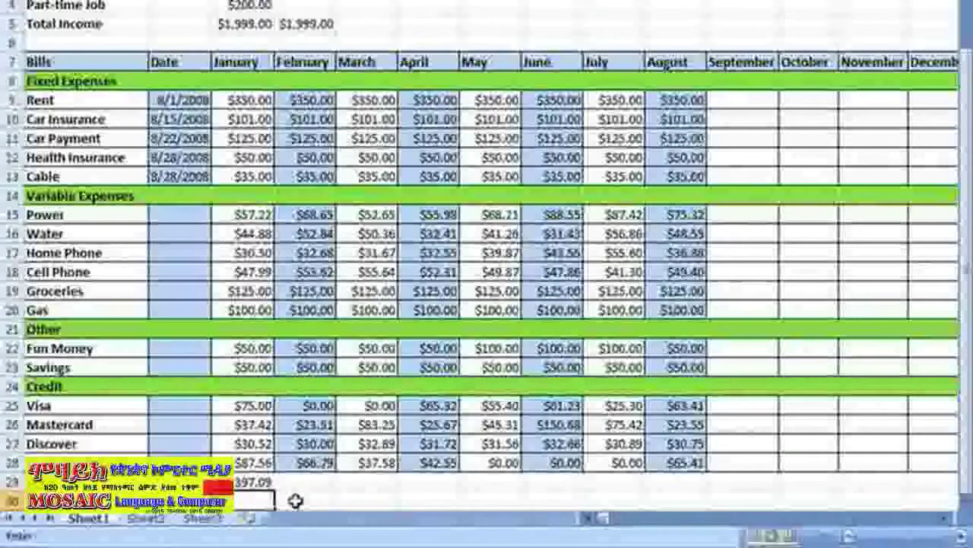
key("Return")
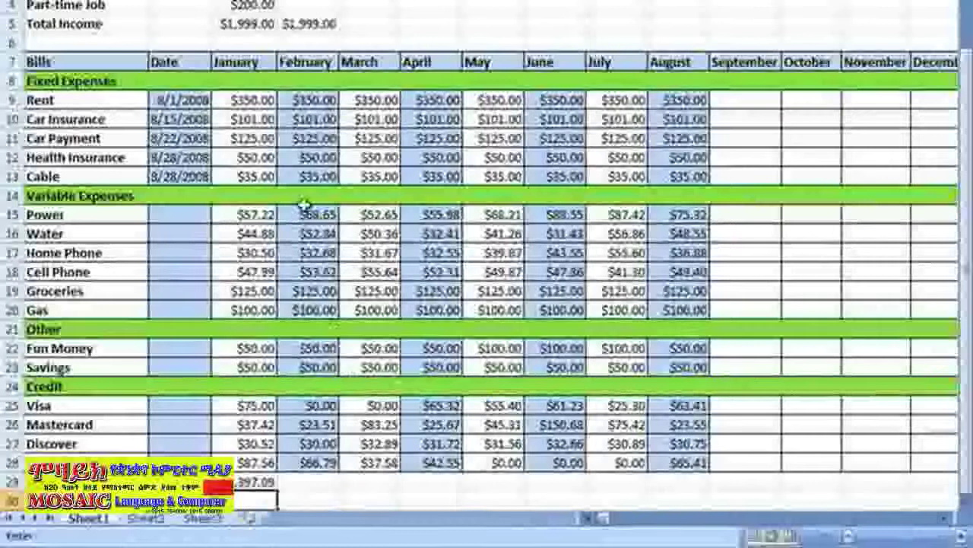
left_click(269, 25)
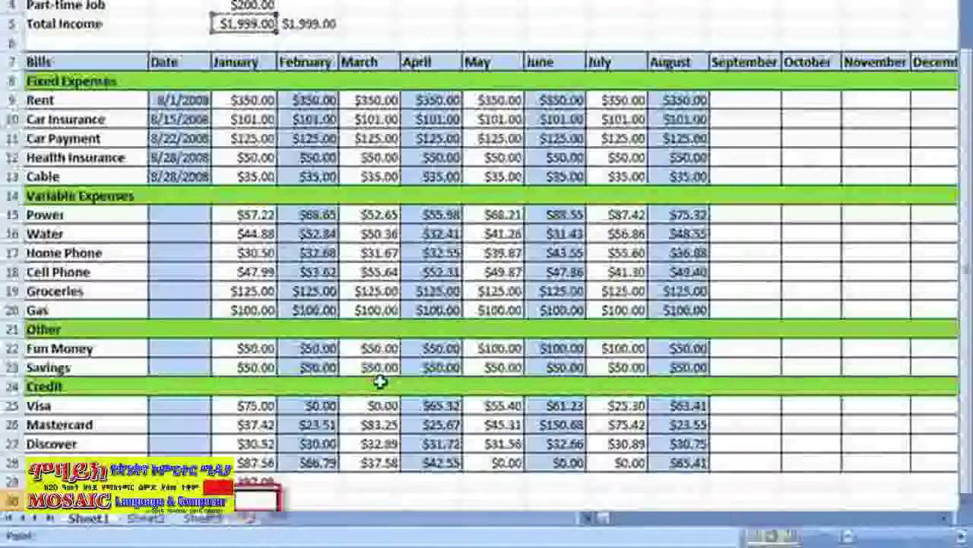
type("-")
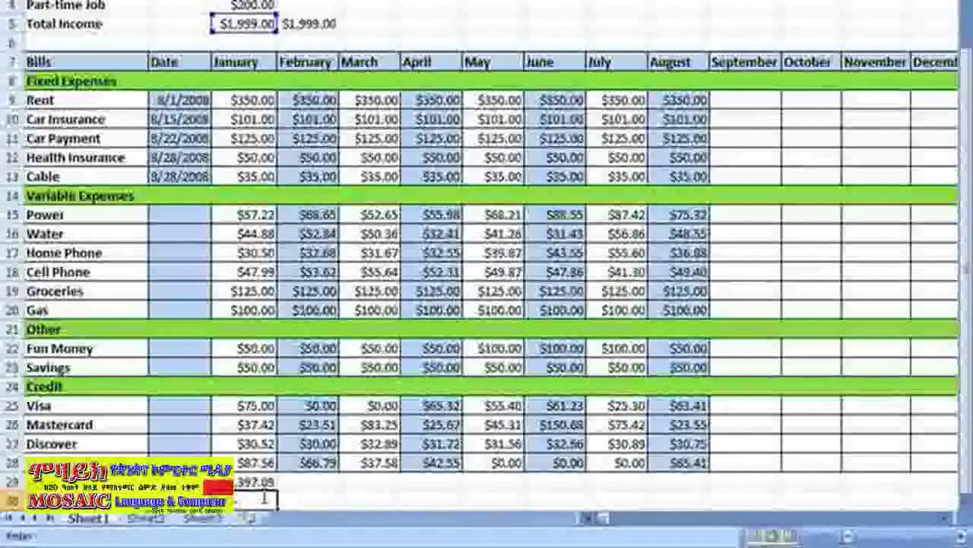
left_click(262, 481)
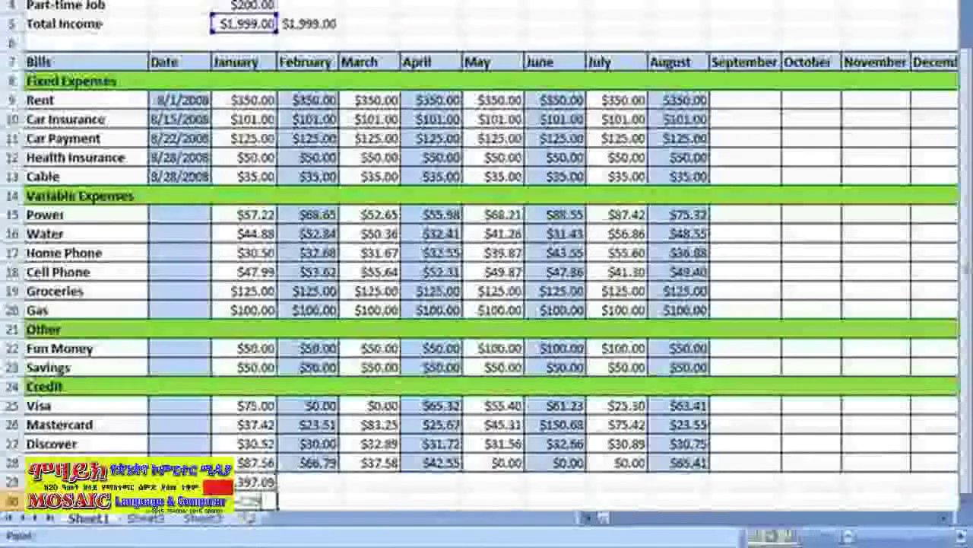
key("Return")
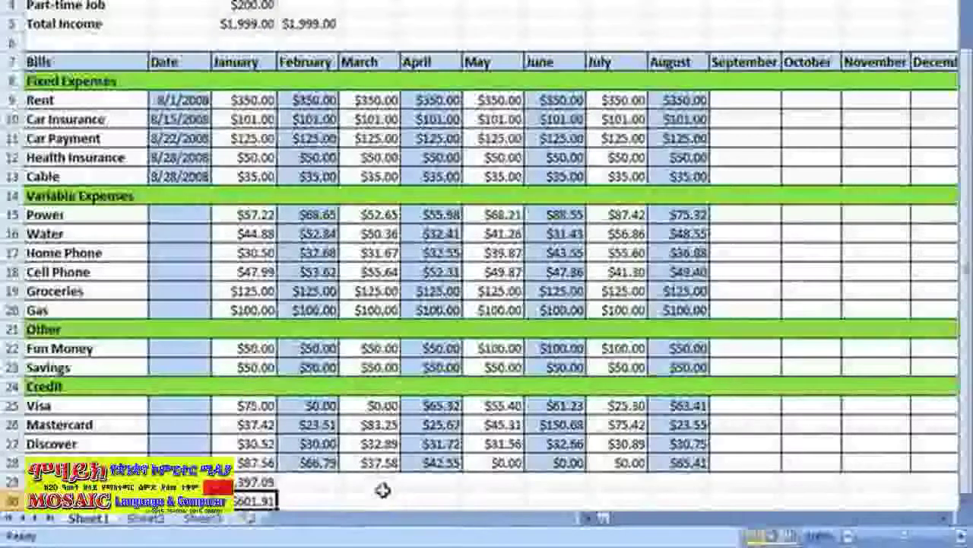